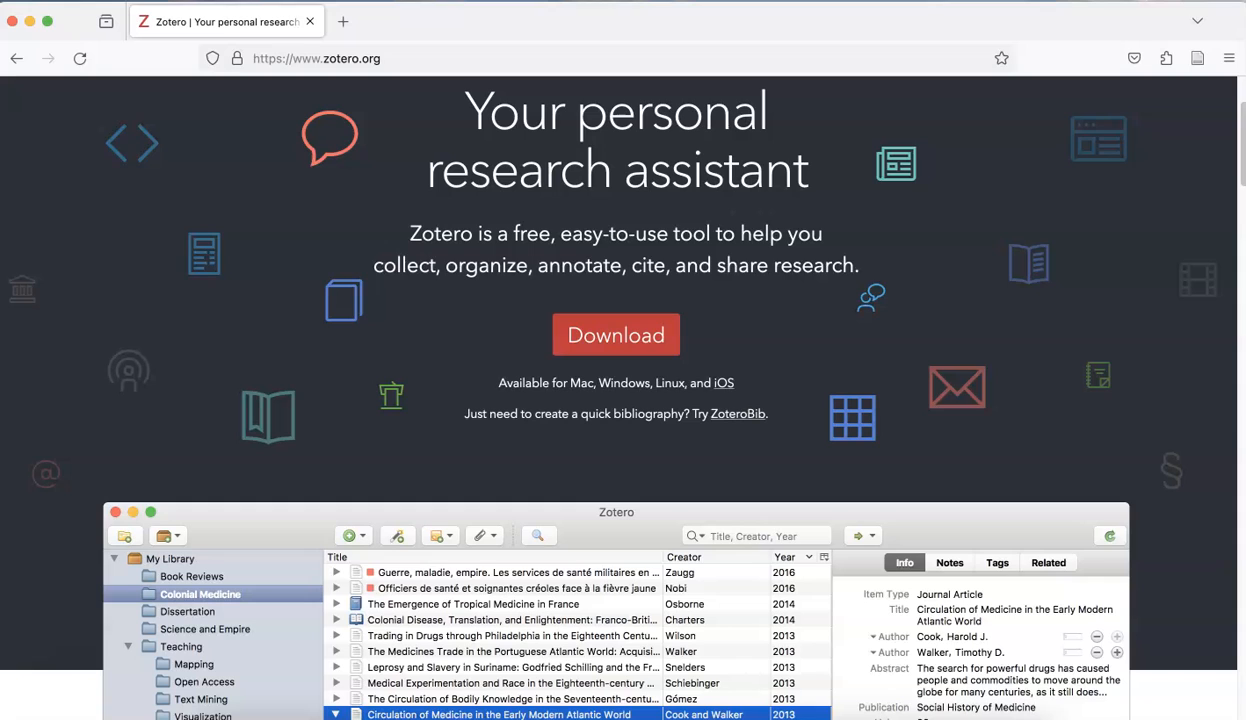
# Go to the Groups page listing ColumbiaCollege_Practicum Video Project and Research Collaboration at Columbia.
pyautogui.scroll(3, 111, 514)
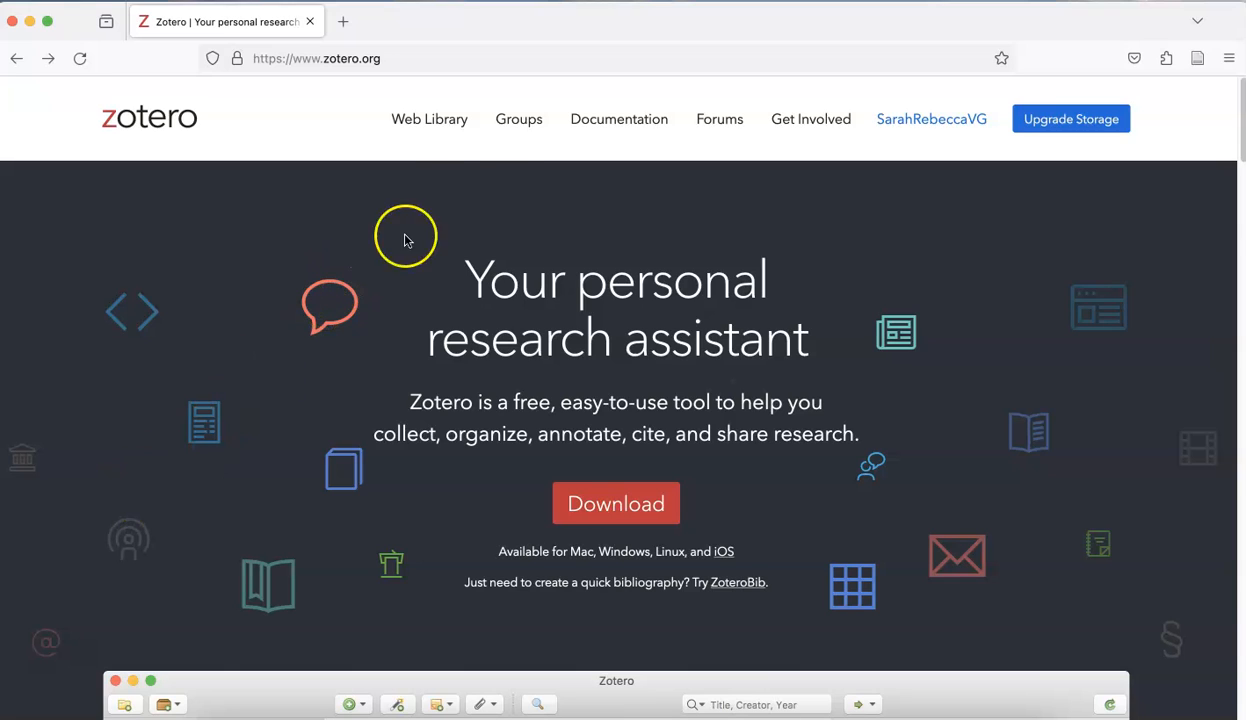
pyautogui.click(516, 122)
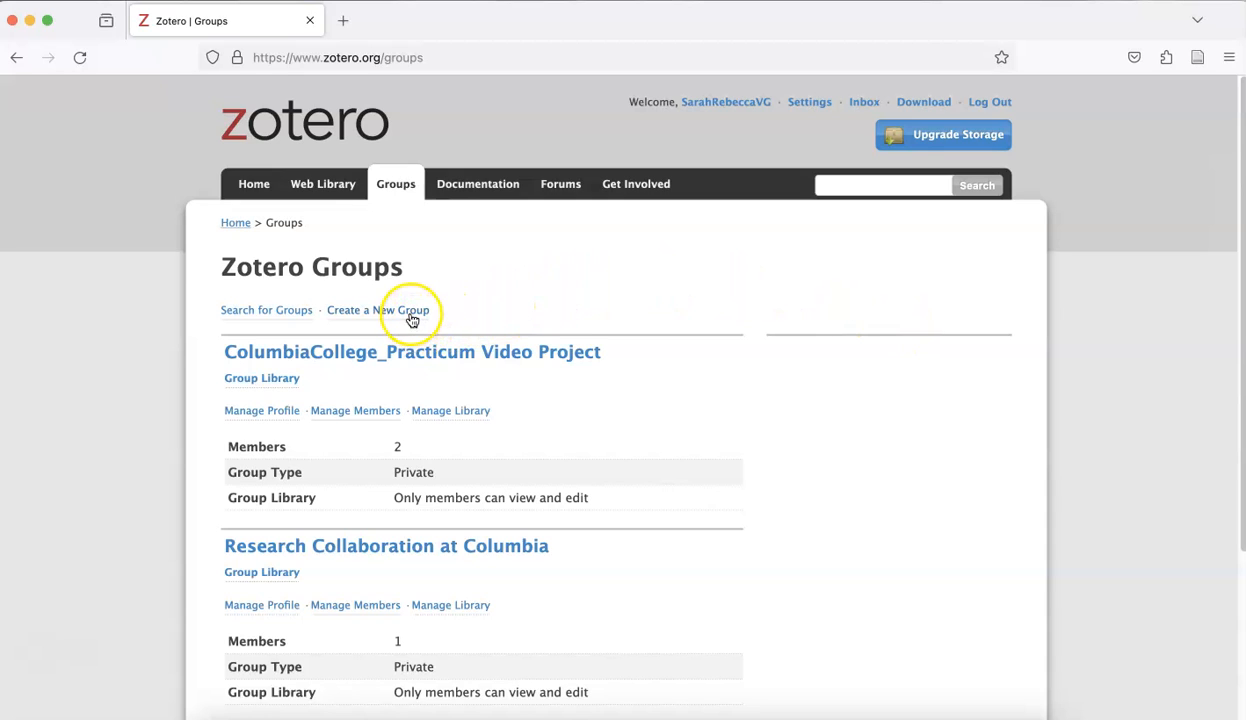
# Create a new group named 'Columbia College Research 2023' with Private Membership.
pyautogui.click(410, 316)
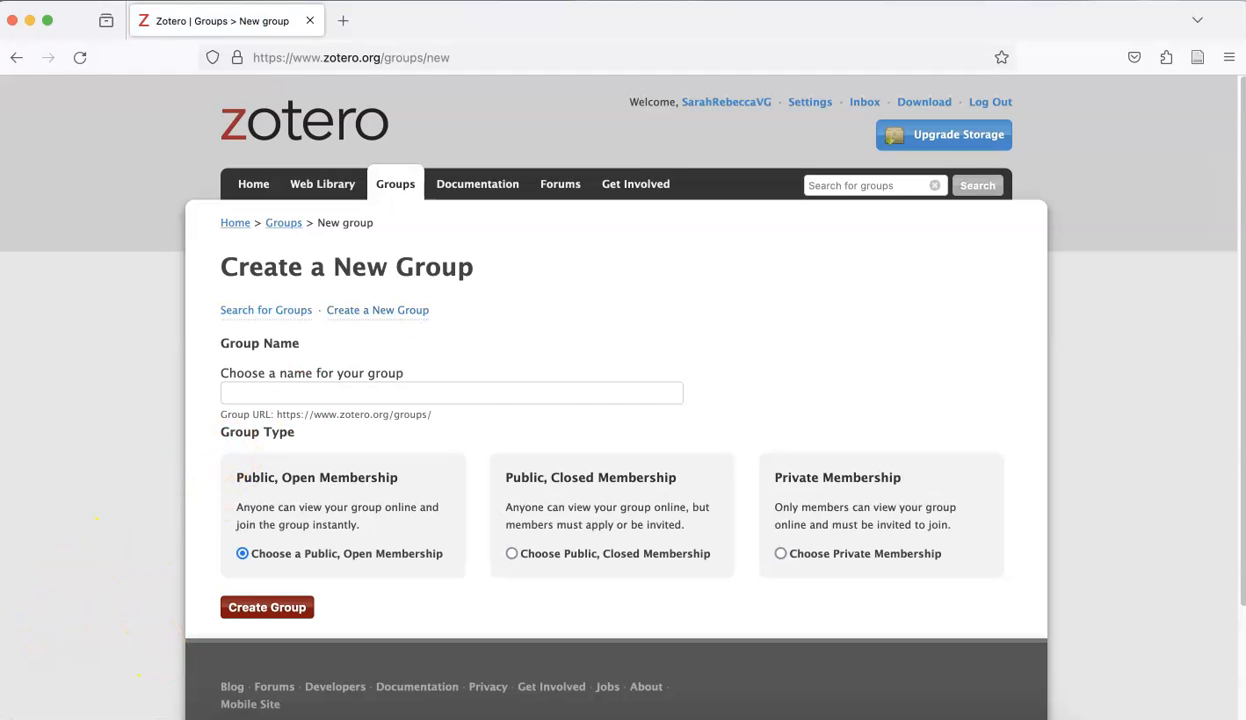
pyautogui.click(405, 395)
pyautogui.write('Colu')
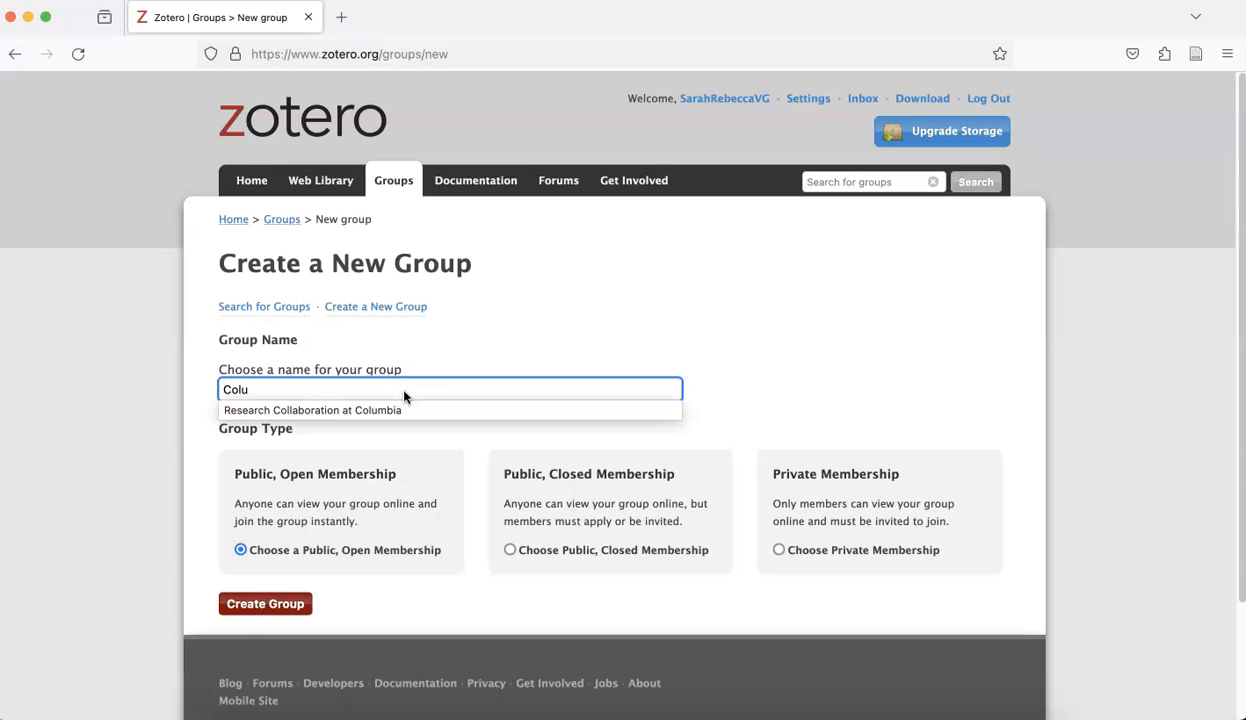
pyautogui.write('mbia College Research 2023')
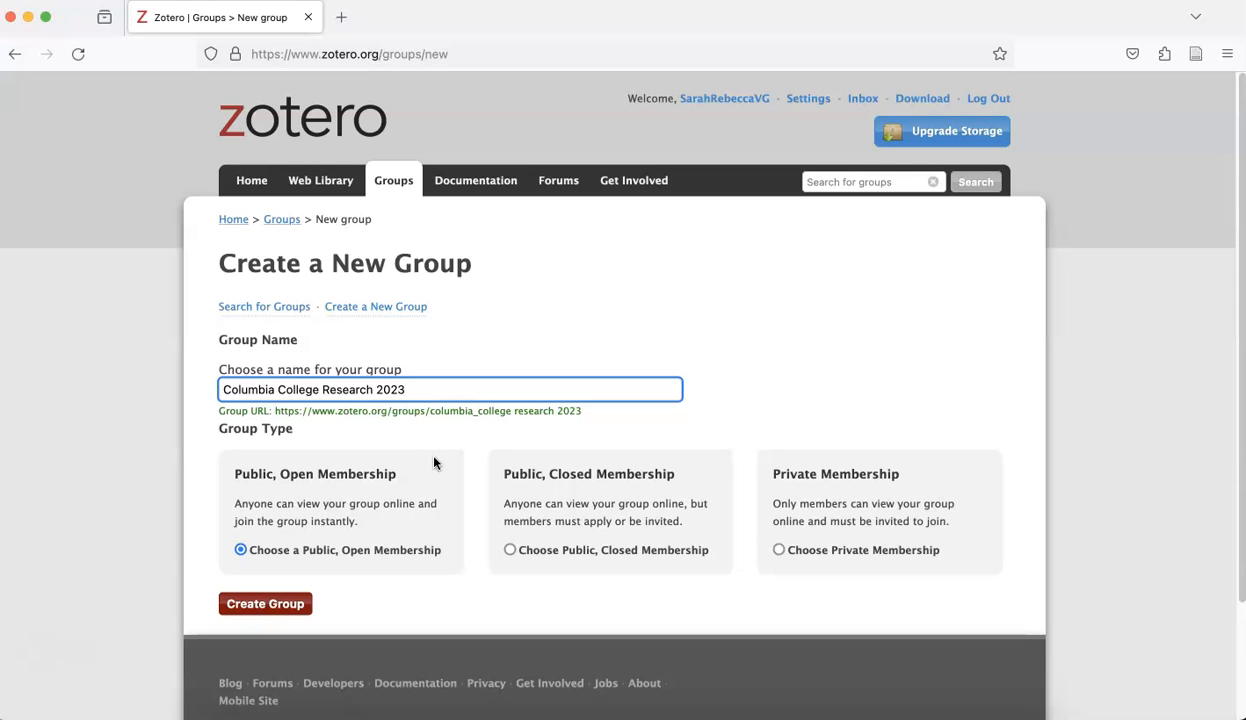
pyautogui.click(780, 550)
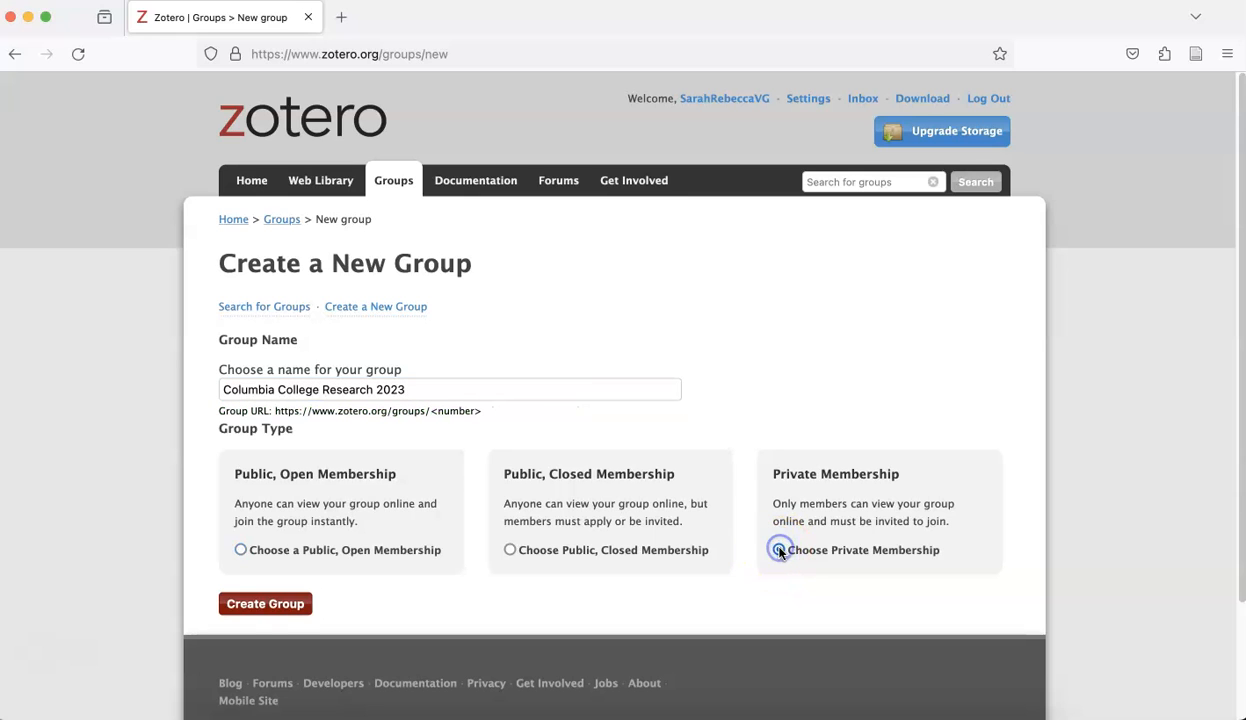
pyautogui.click(262, 608)
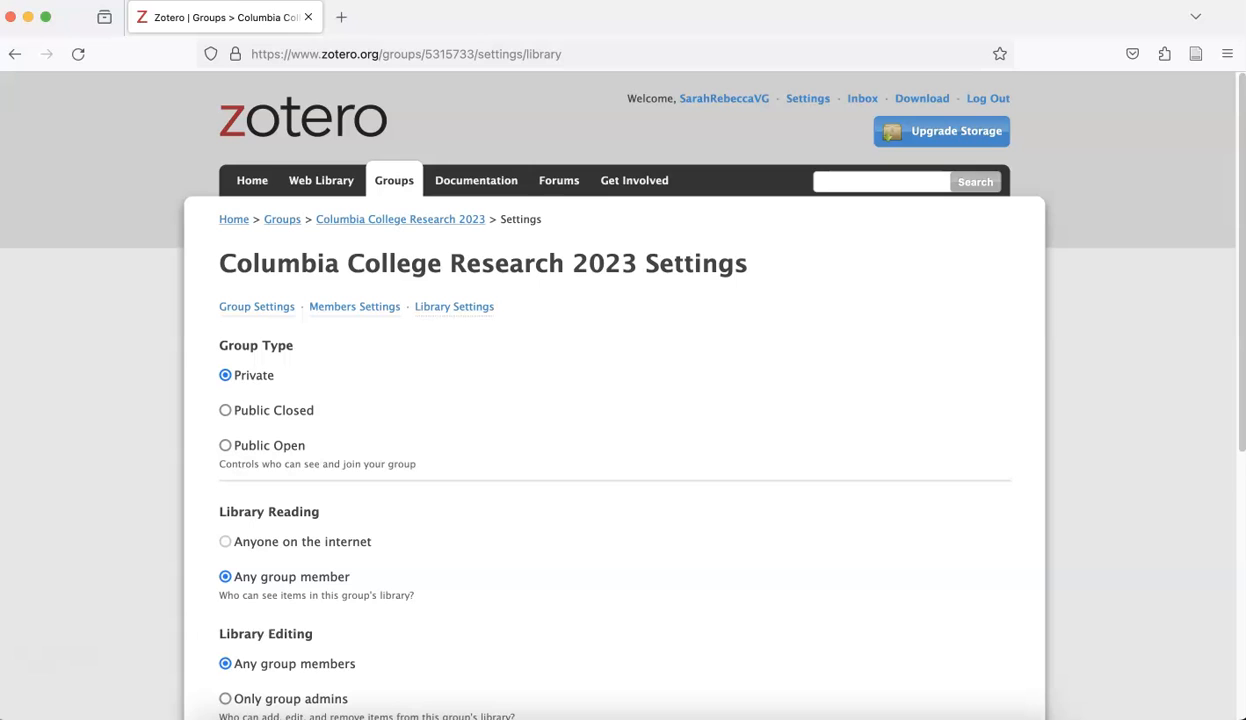
# Review the new group's Library Reading and Library Editing options.
pyautogui.scroll(-2, 109, 535)
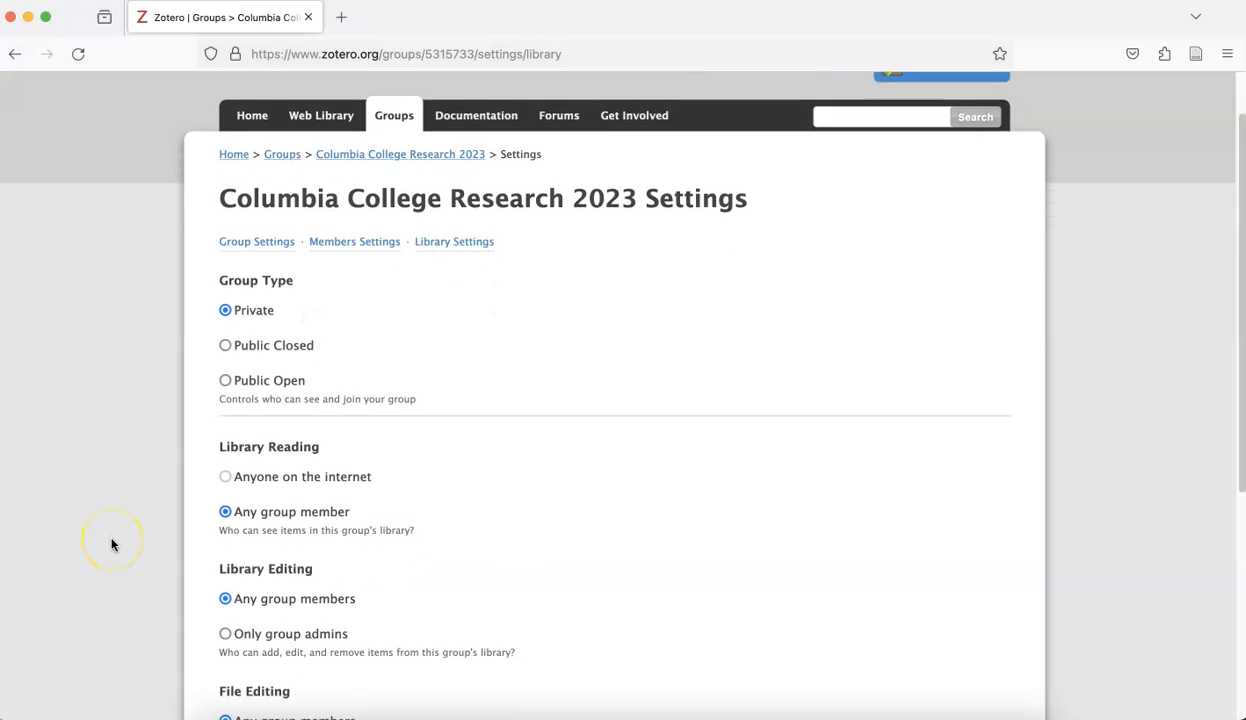
pyautogui.scroll(-2, 110, 547)
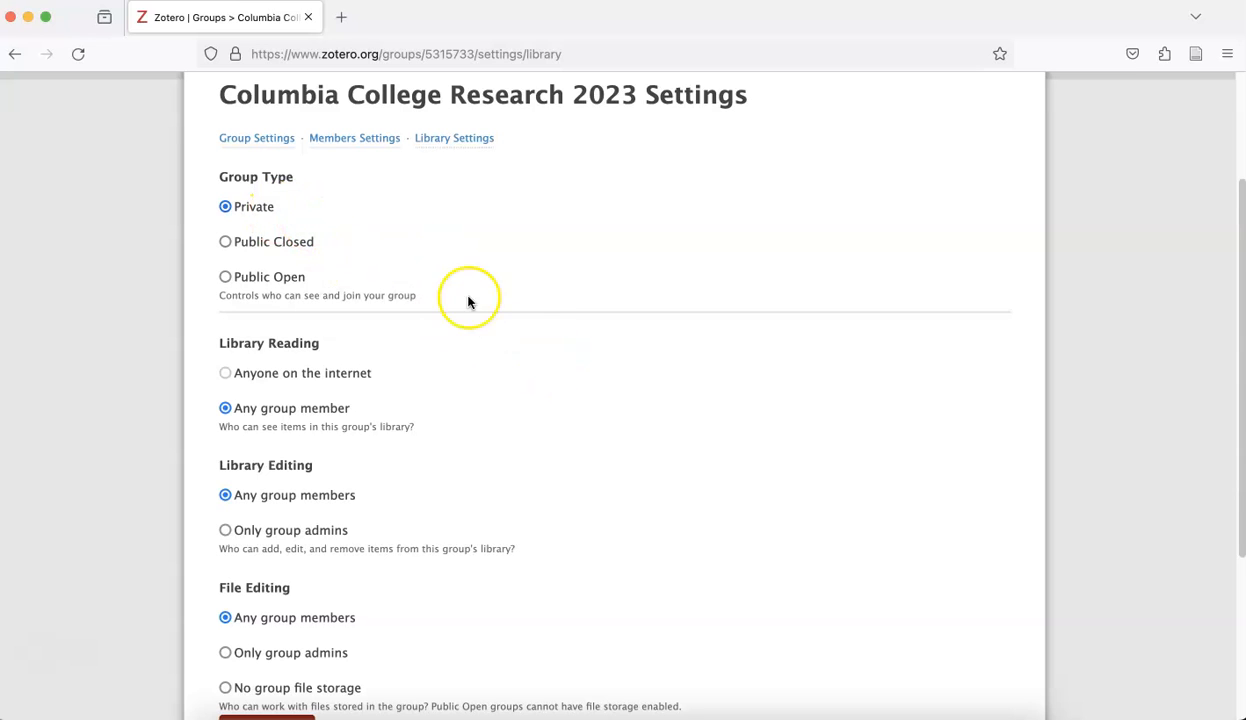
pyautogui.scroll(-1, 462, 473)
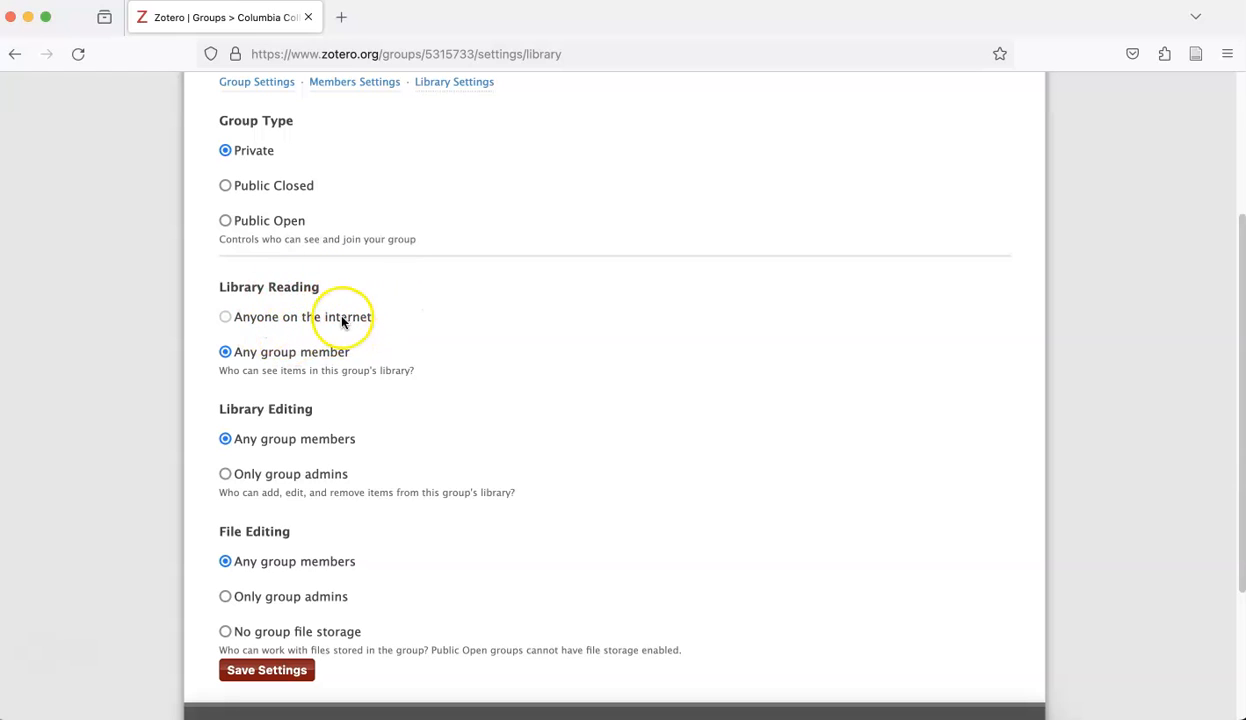
pyautogui.click(225, 319)
pyautogui.click(225, 319)
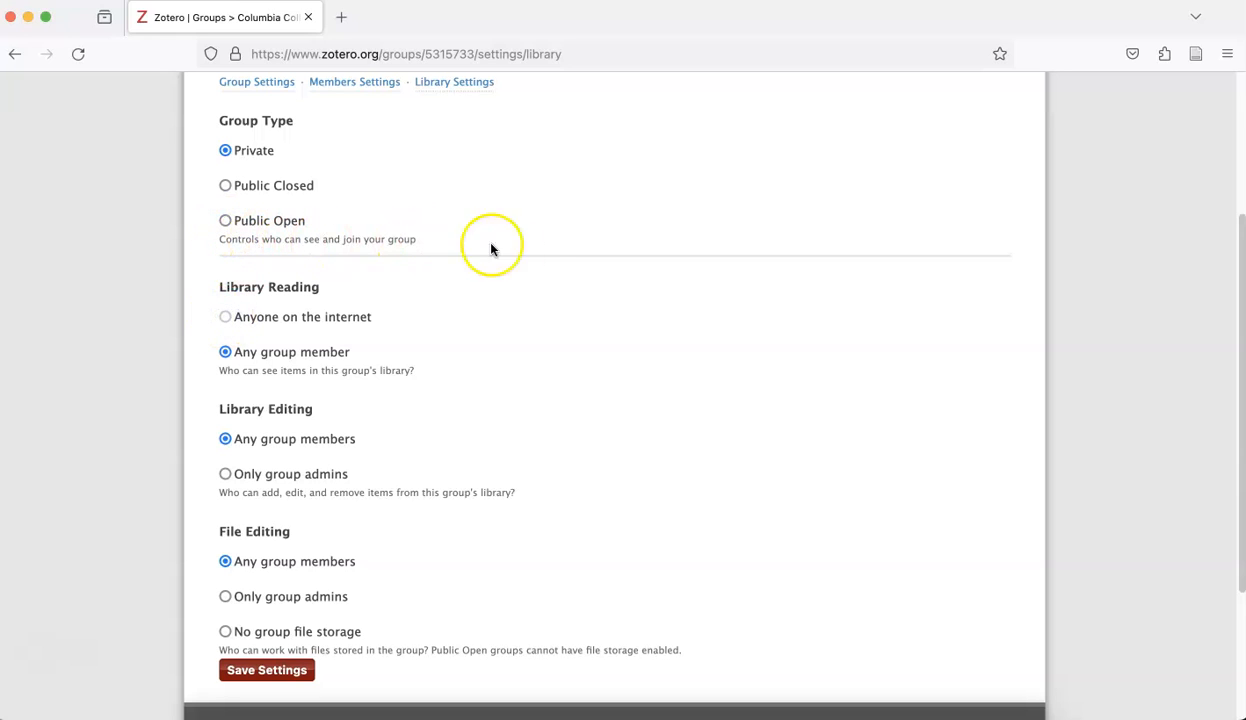
# Keep file editing open to any group member and save the group settings.
pyautogui.scroll(-2, 642, 439)
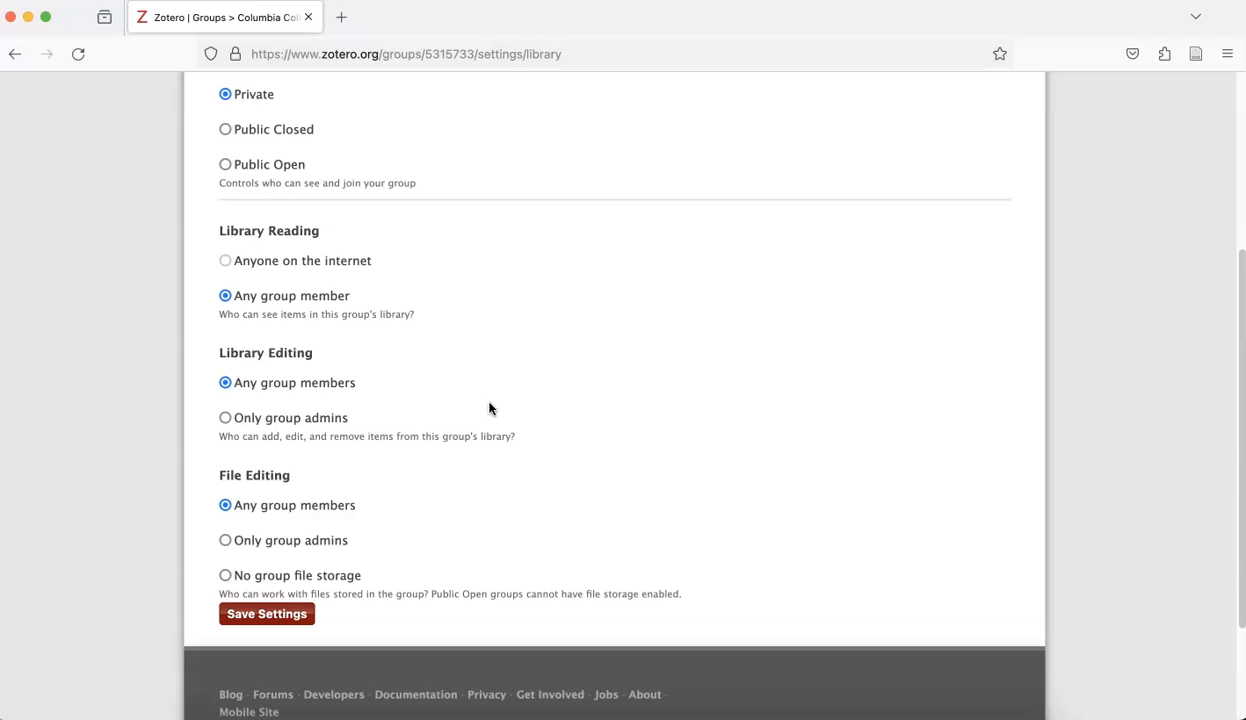
pyautogui.scroll(-1, 581, 408)
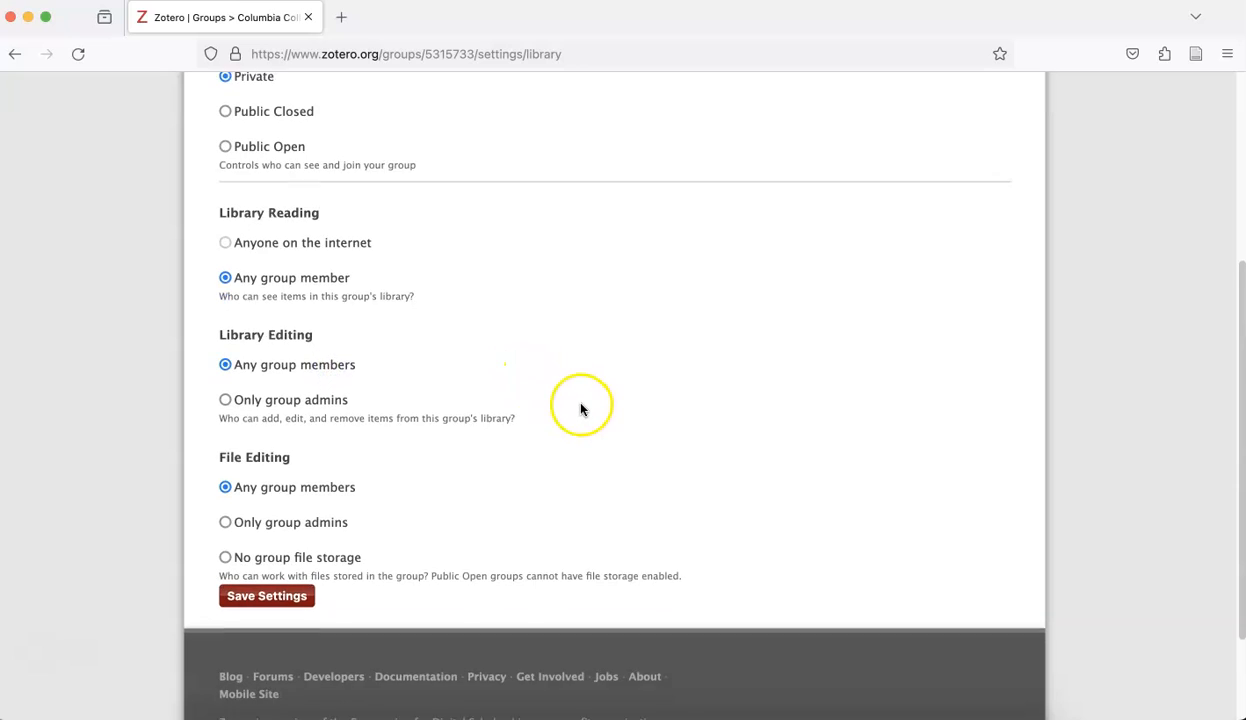
pyautogui.scroll(-1, 581, 408)
pyautogui.click(292, 466)
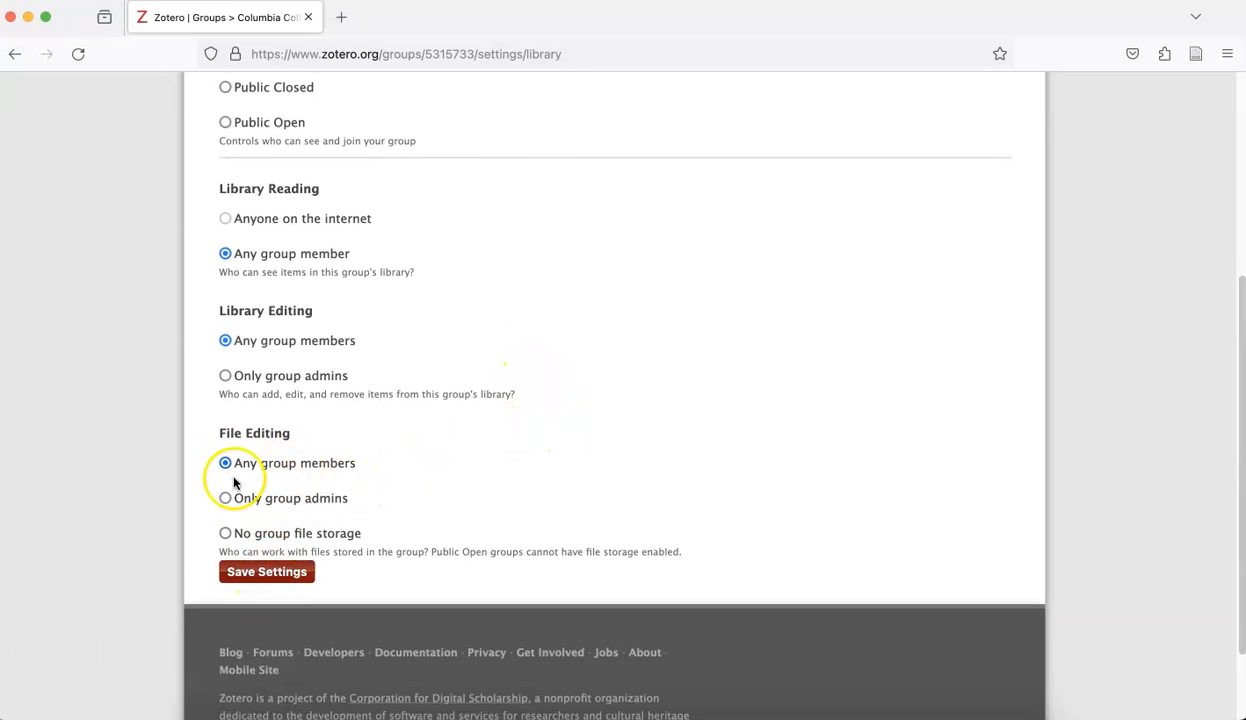
pyautogui.click(262, 572)
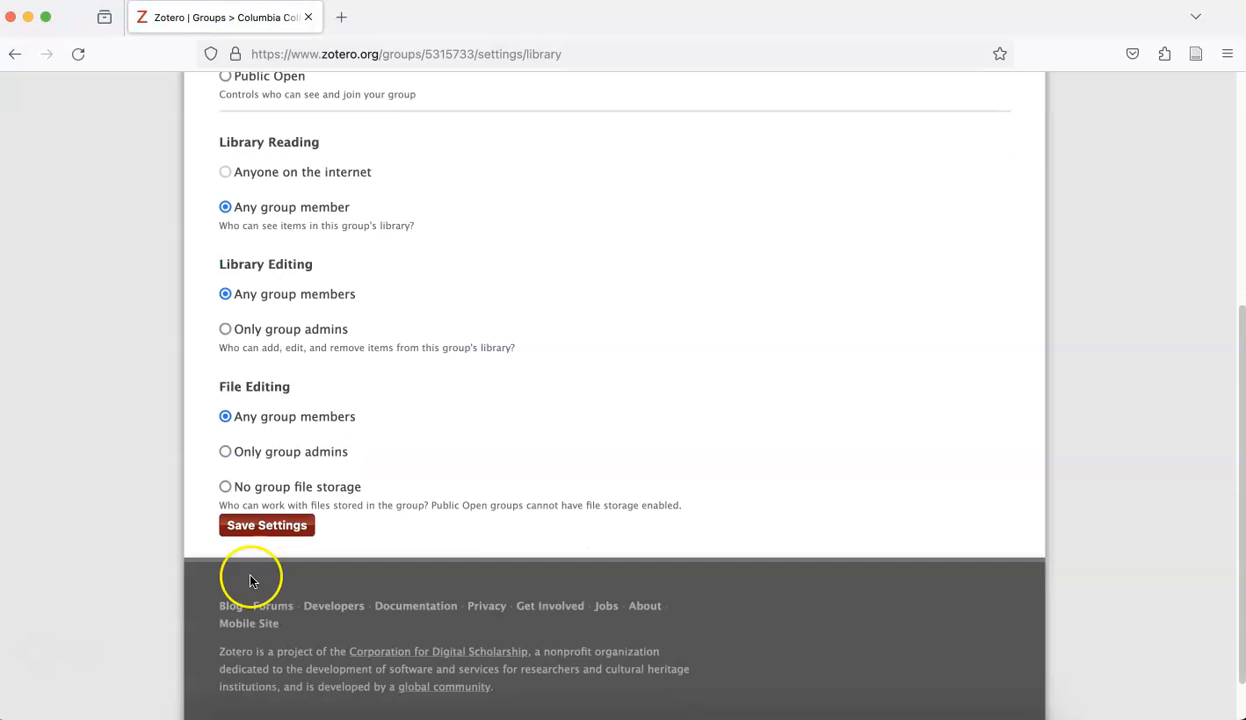
pyautogui.scroll(5, 532, 452)
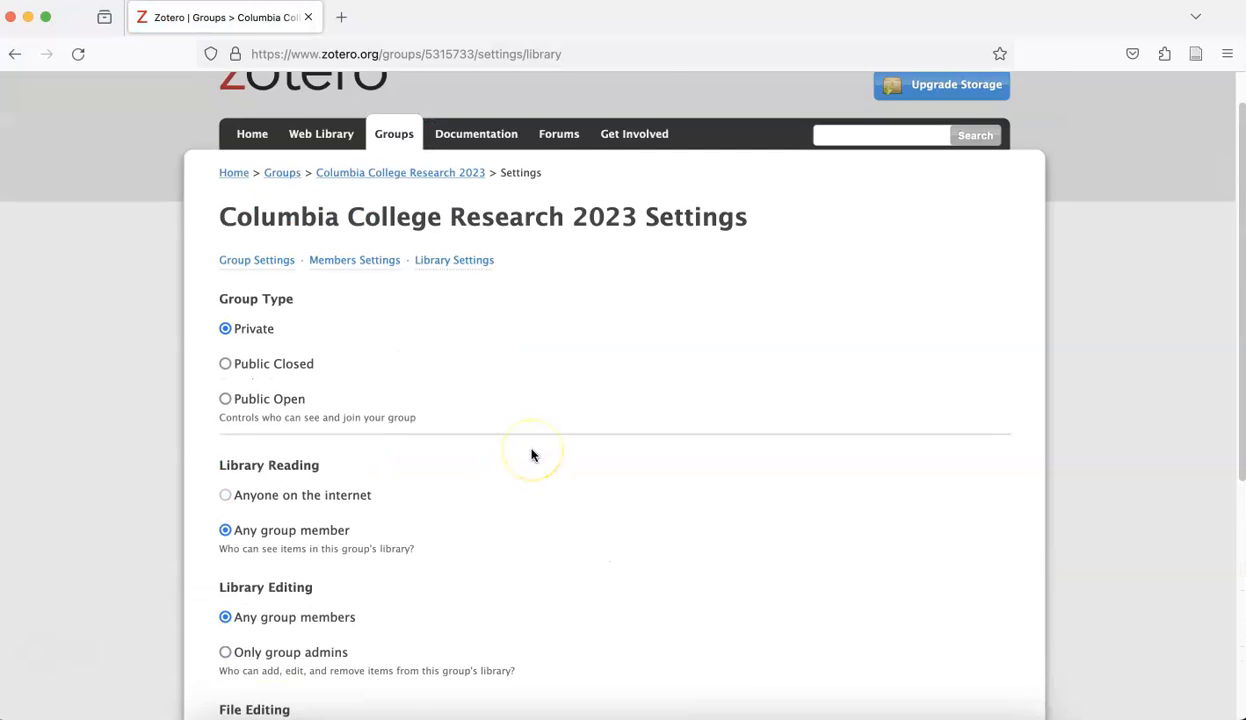
pyautogui.scroll(1, 532, 455)
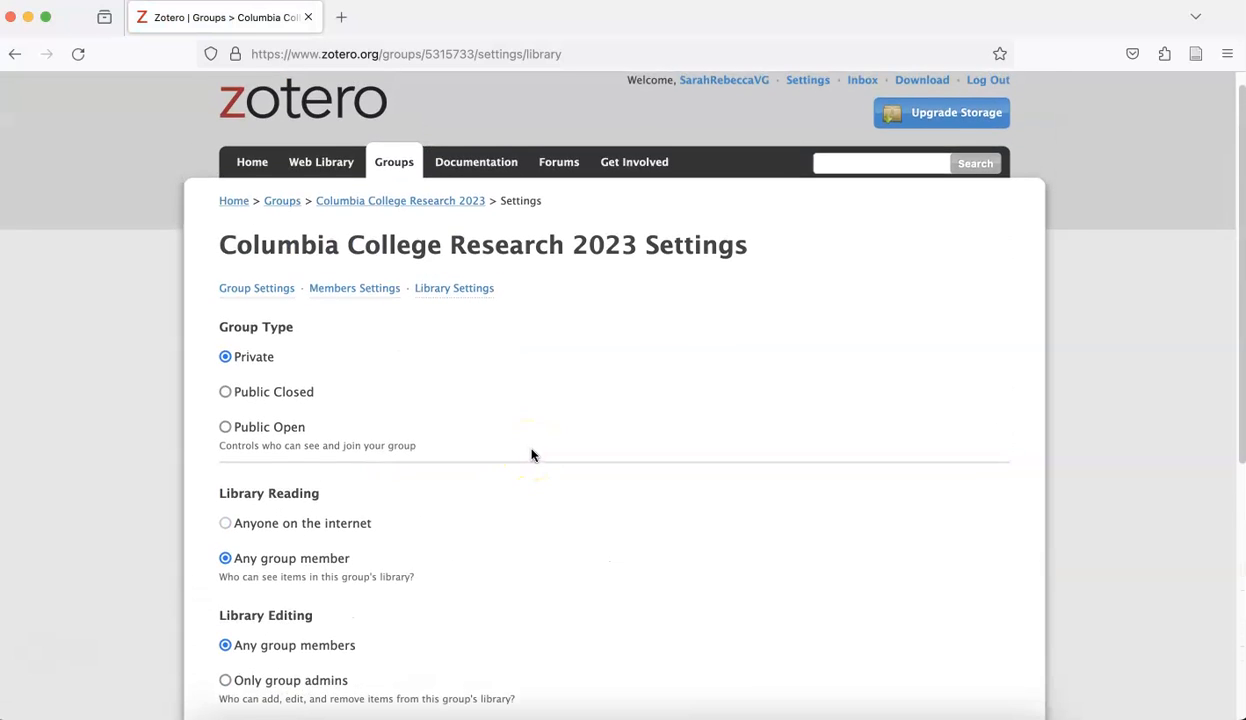
# Return to the groups list and manage members of Columbia College Research 2023.
pyautogui.click(278, 203)
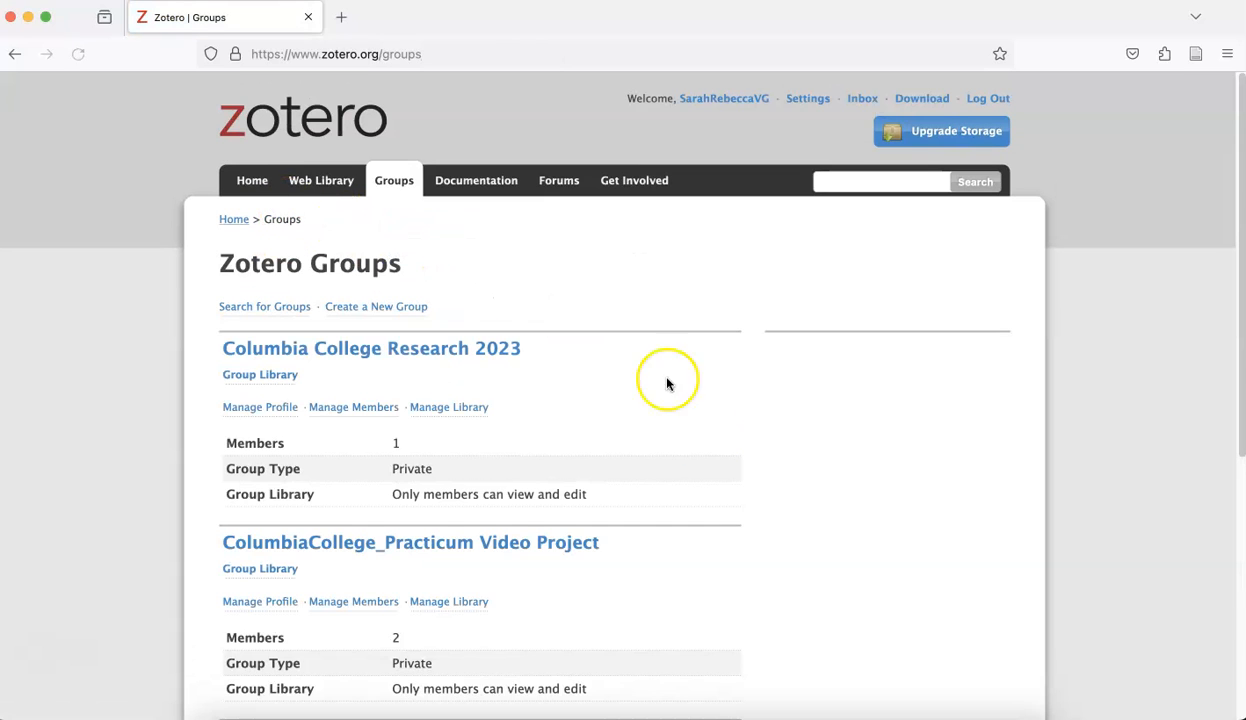
pyautogui.scroll(-1, 700, 500)
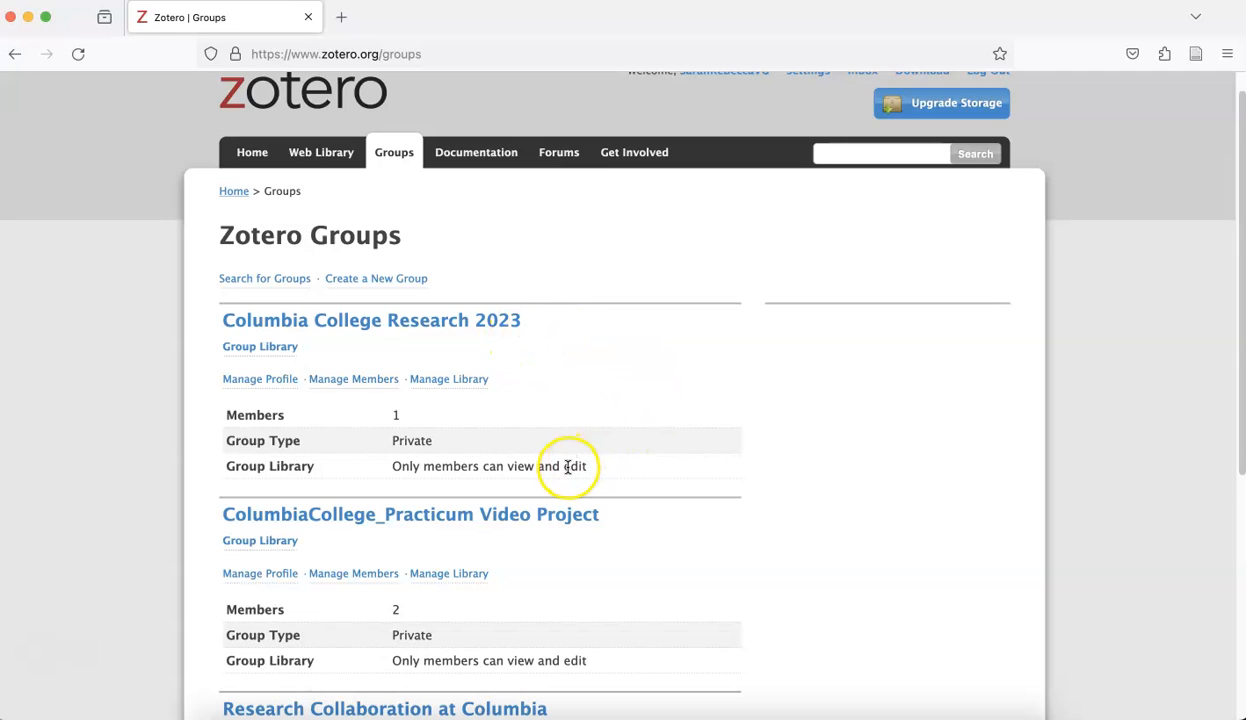
pyautogui.scroll(1, 840, 509)
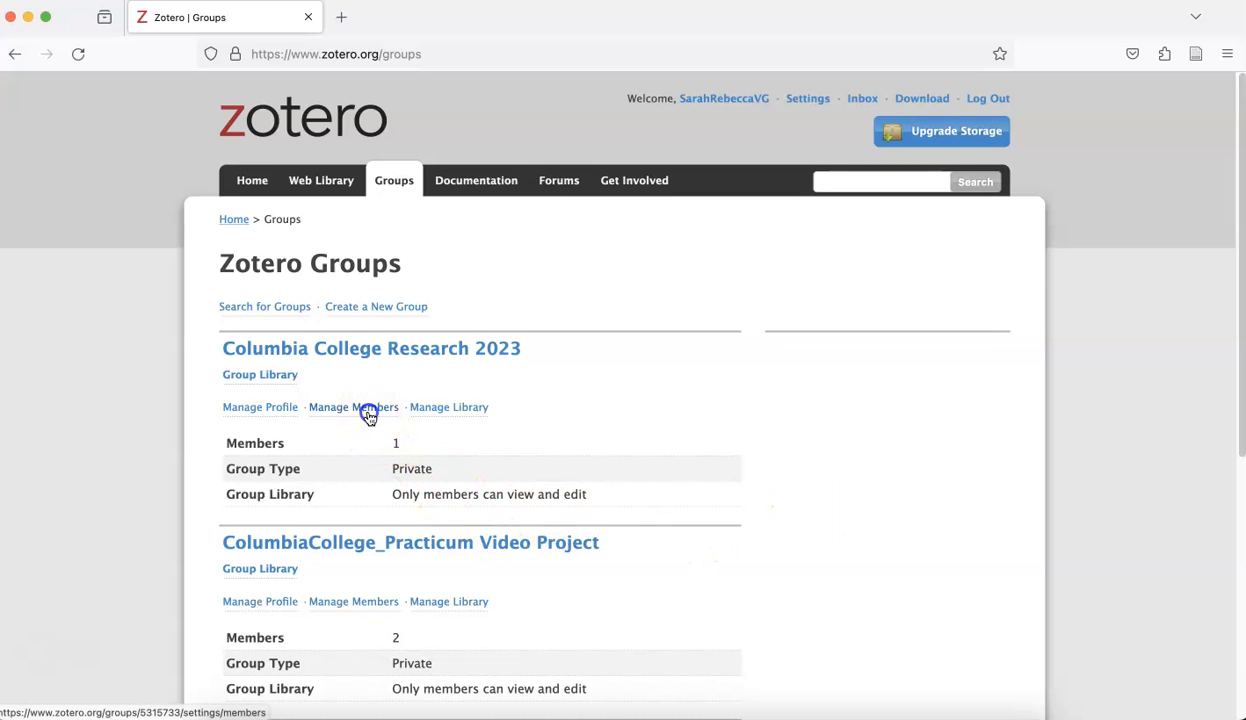
pyautogui.click(368, 412)
# Invite a collaborator to the group by entering their e-mail address.
pyautogui.click(335, 560)
pyautogui.click(284, 403)
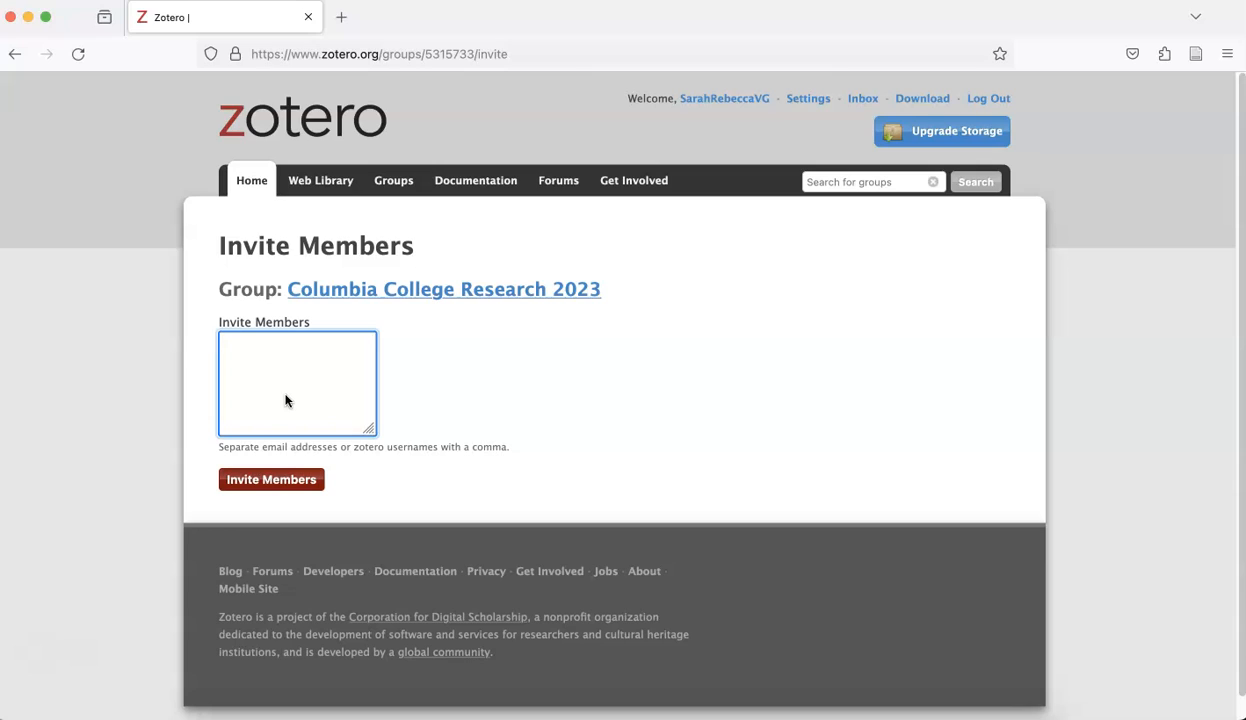
pyautogui.click(287, 482)
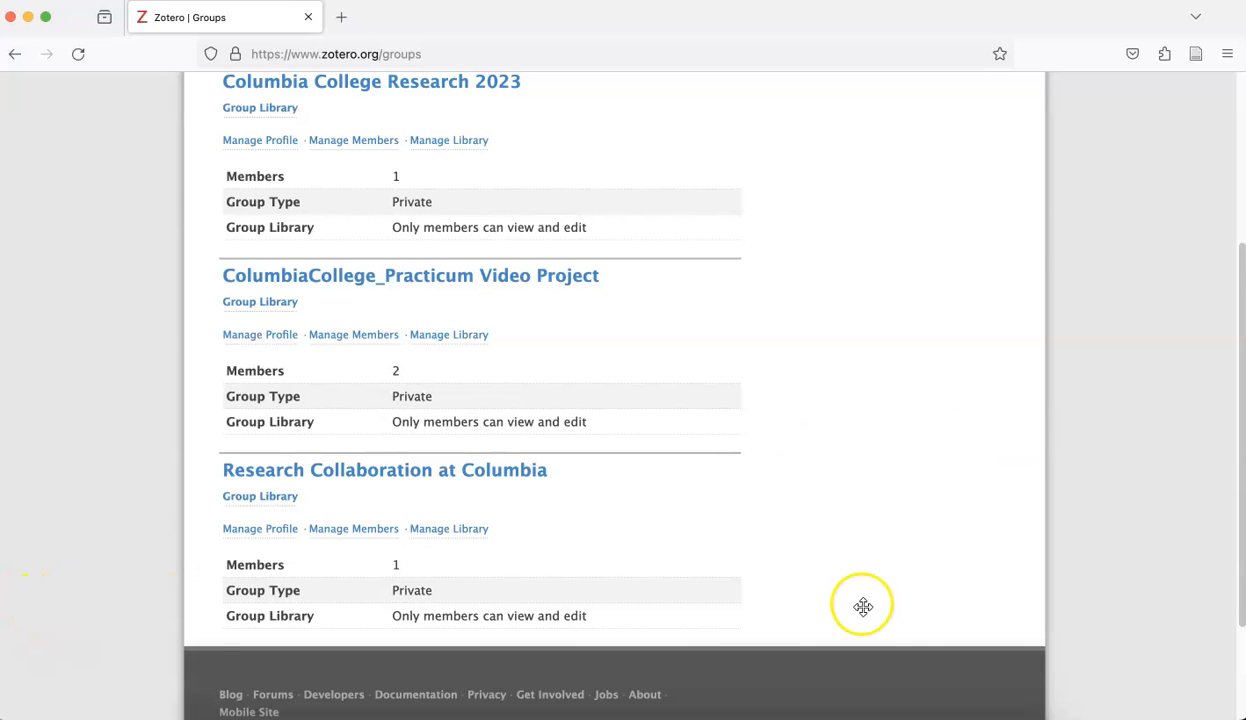
# Set the Practicum Video Project's other member to Admin and update the roles.
pyautogui.scroll(5, 862, 606)
pyautogui.scroll(-1, 790, 595)
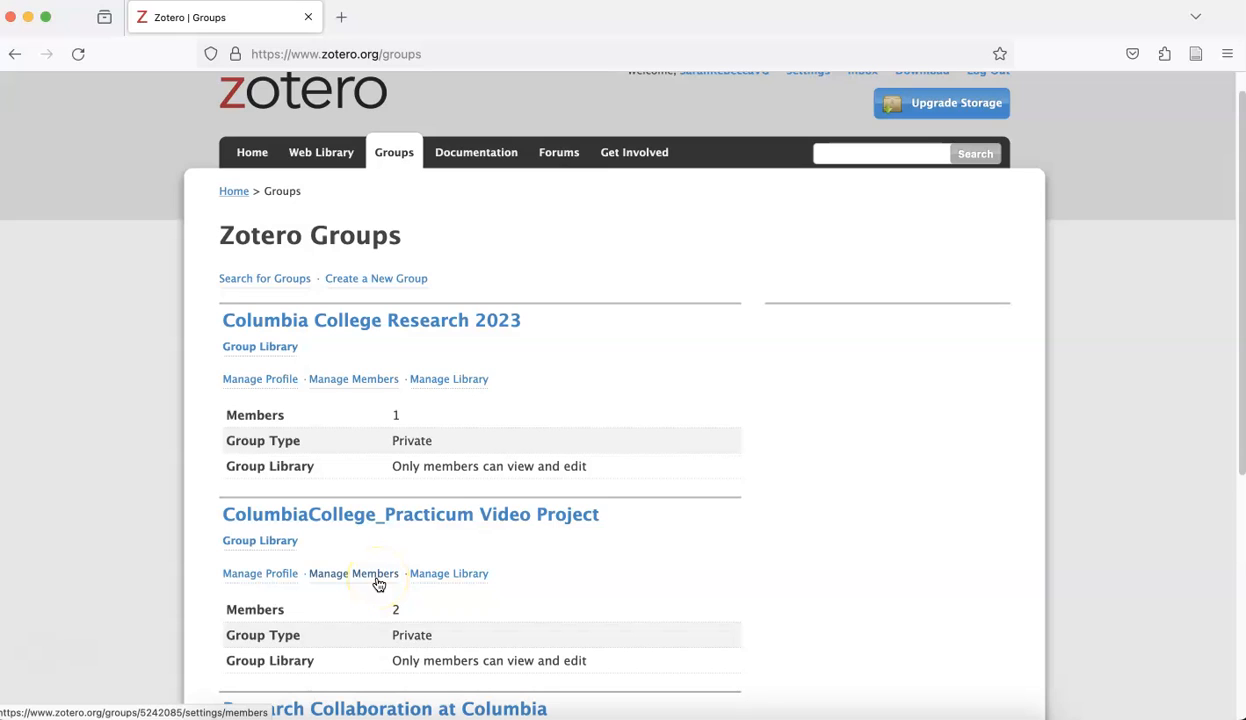
pyautogui.click(379, 584)
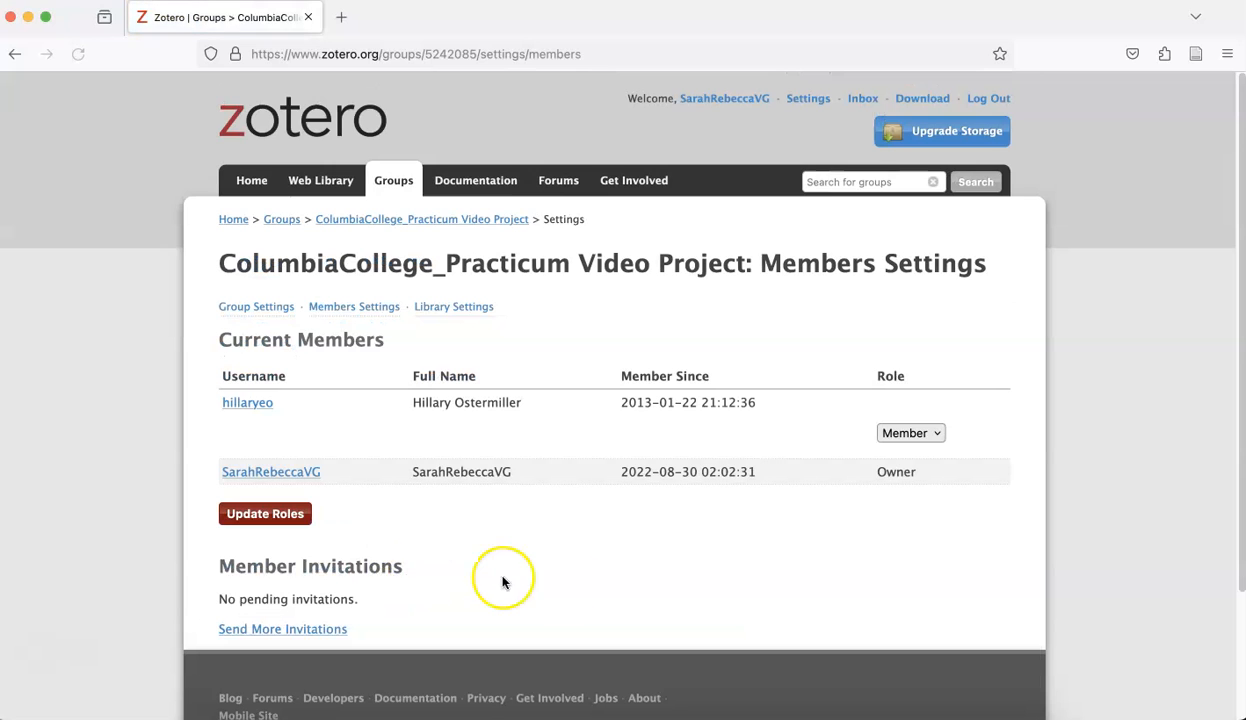
pyautogui.click(945, 482)
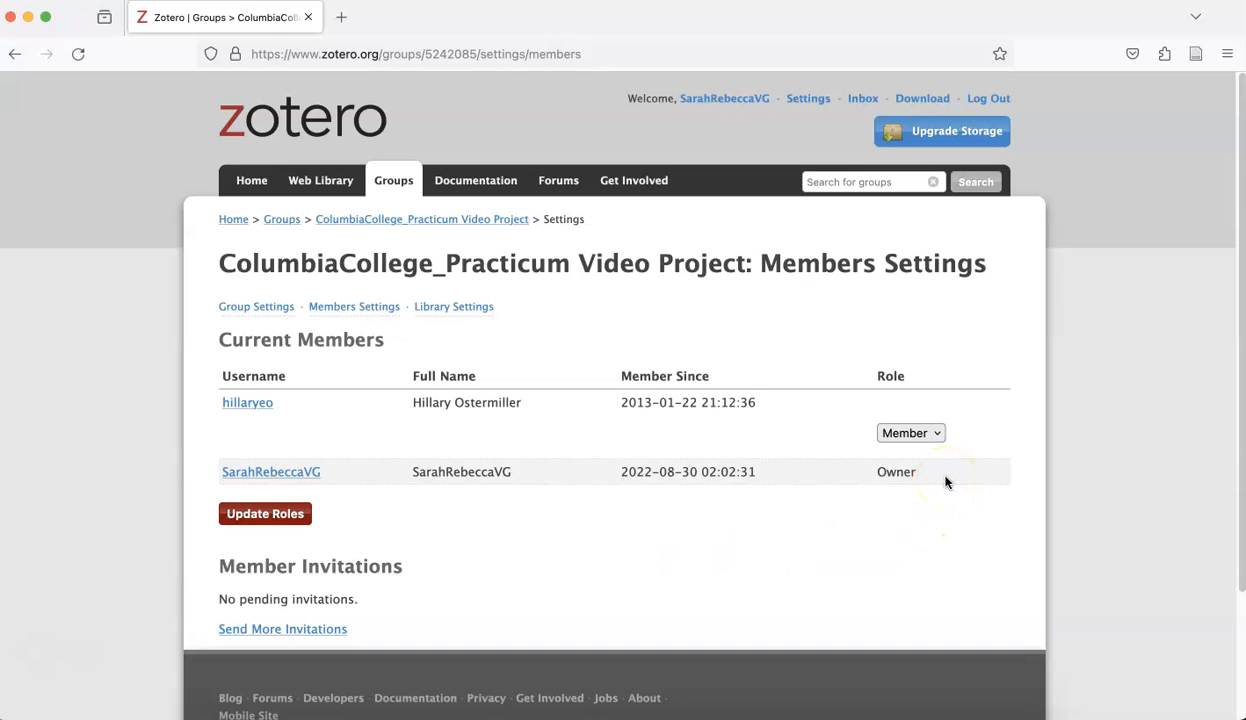
pyautogui.click(938, 444)
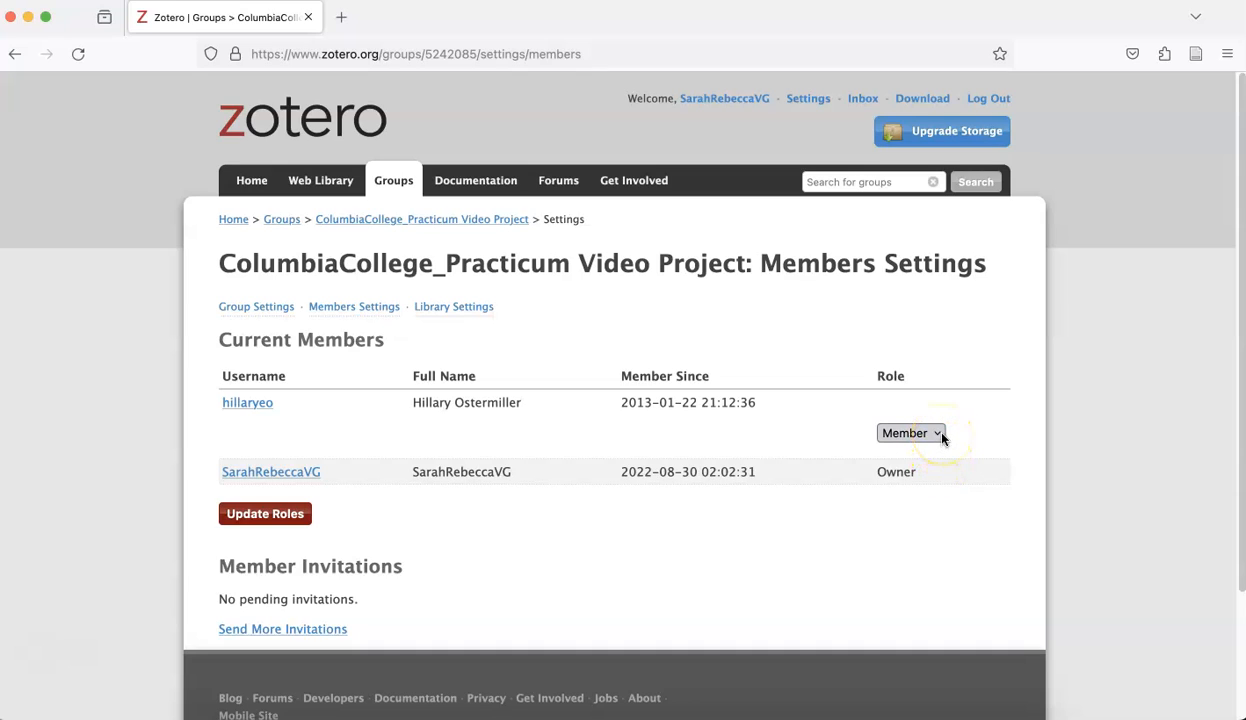
pyautogui.click(942, 437)
pyautogui.click(938, 414)
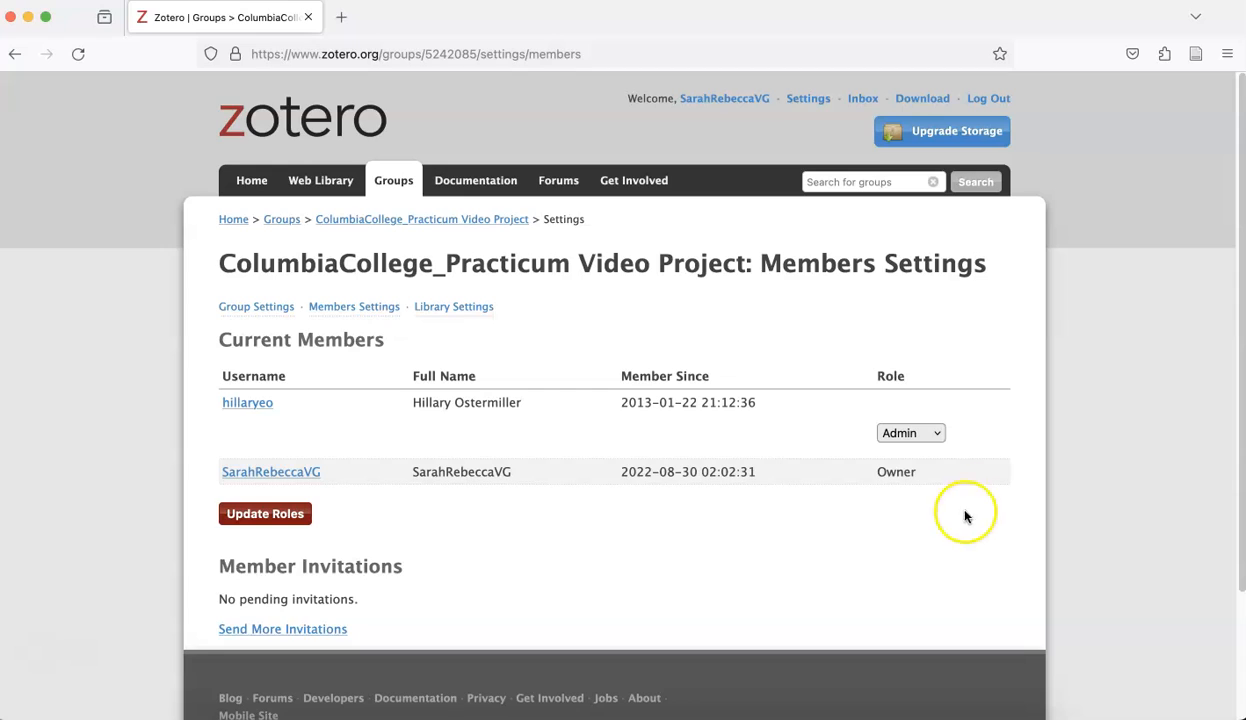
pyautogui.click(940, 432)
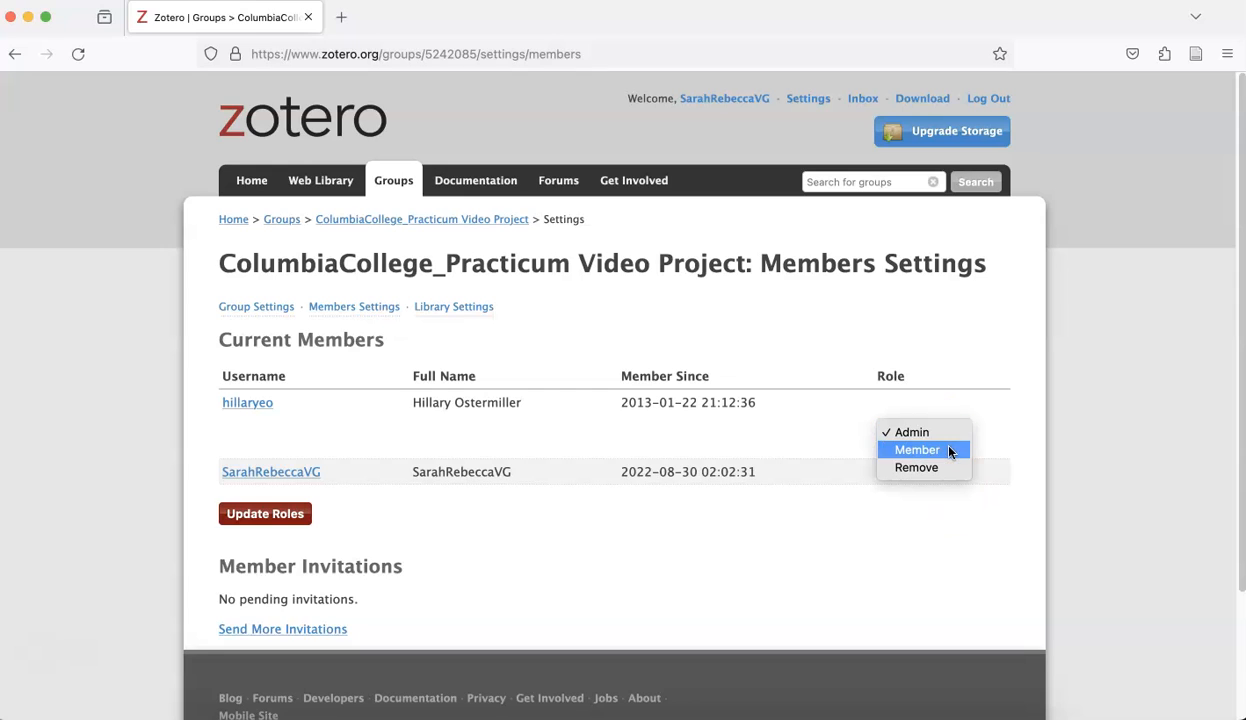
pyautogui.click(945, 432)
pyautogui.click(249, 517)
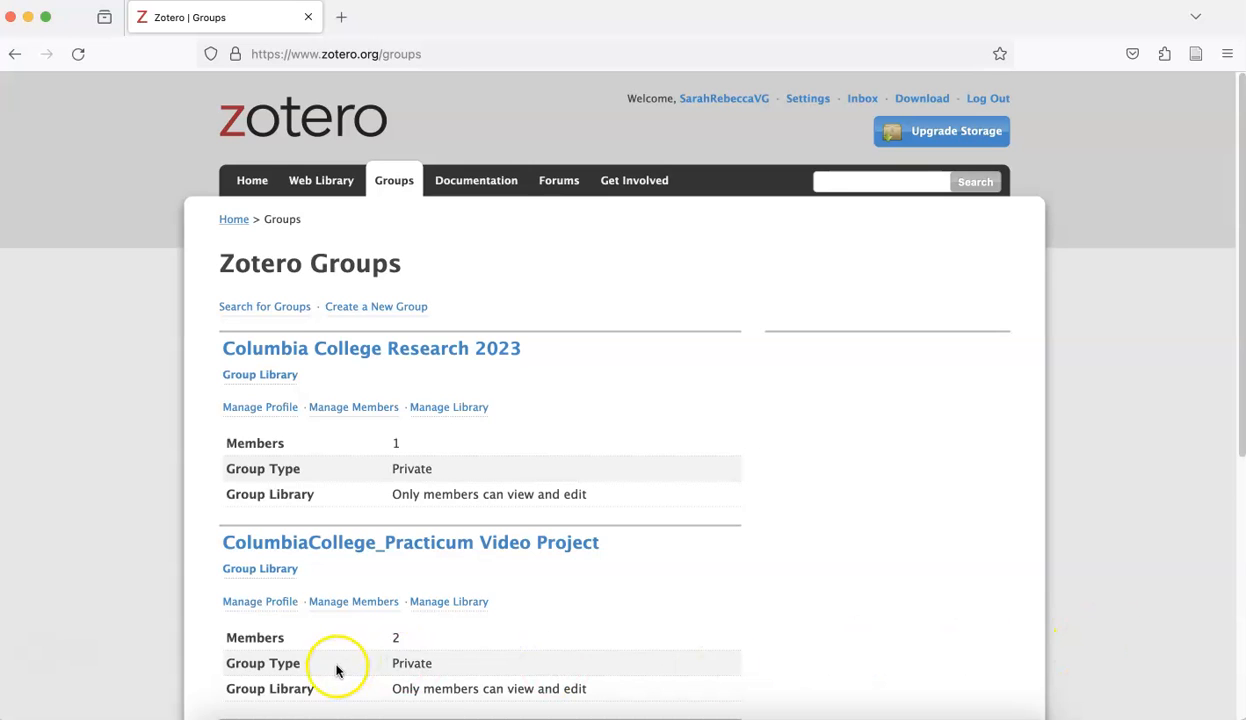
# Switch to desktop Zotero and sync My Library with zotero.org.
pyautogui.click(321, 716)
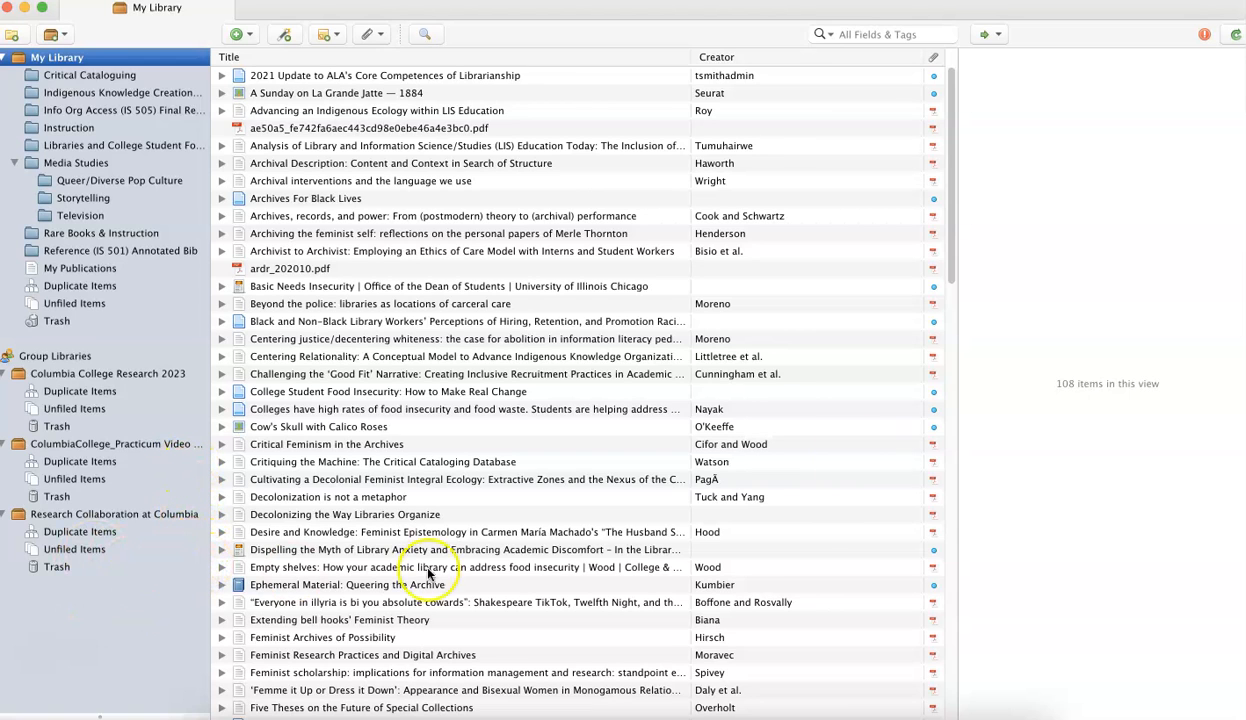
pyautogui.click(1236, 37)
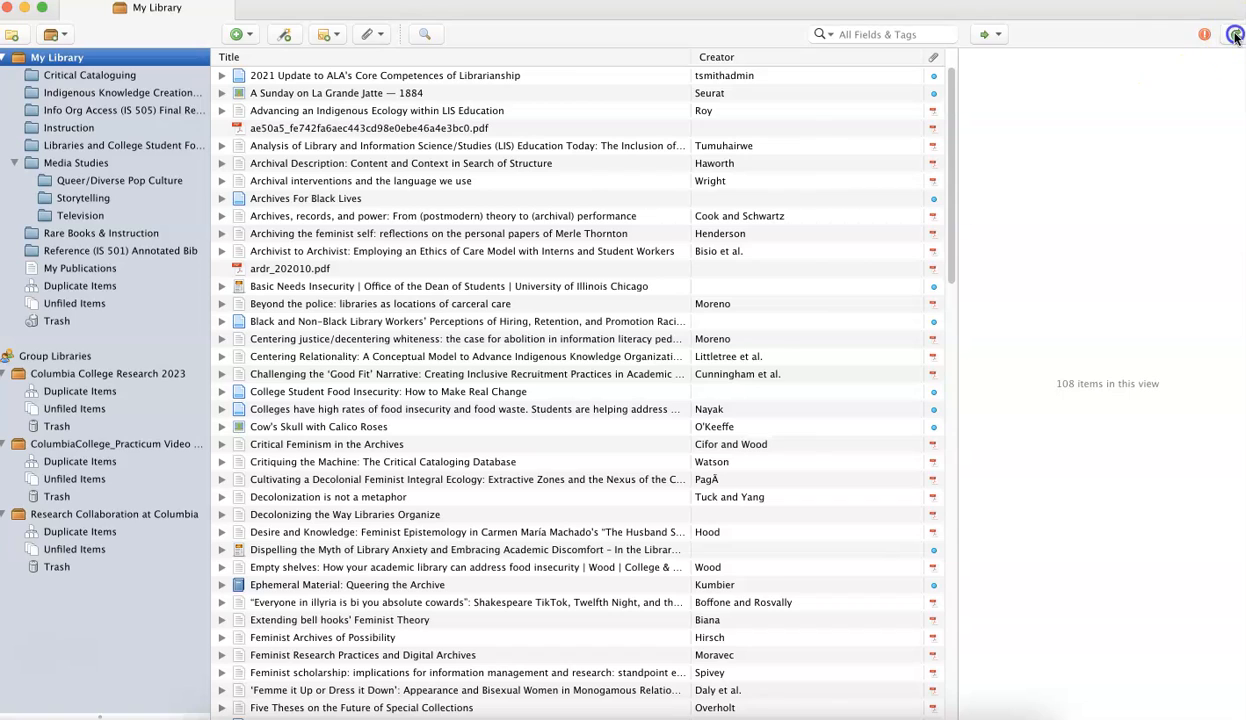